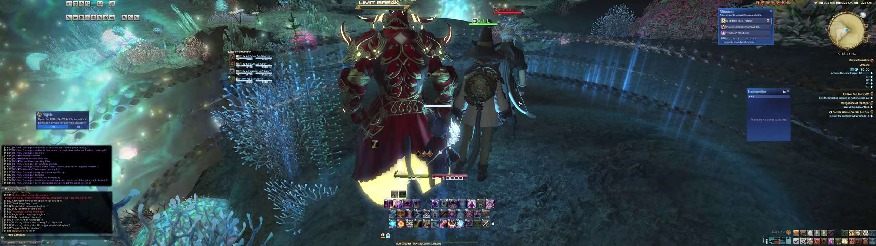
scroll(517, 95, "down", 10)
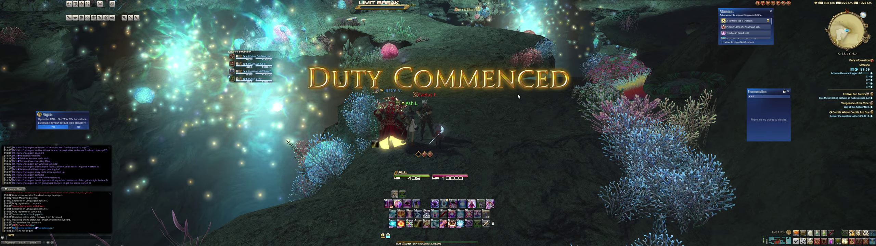
Advance with the party and cast Fire repeatedly on the Black Bat
mouse_move(489, 87)
left_mouse_down()
mouse_move(438, 86)
mouse_move(491, 92)
left_mouse_up()
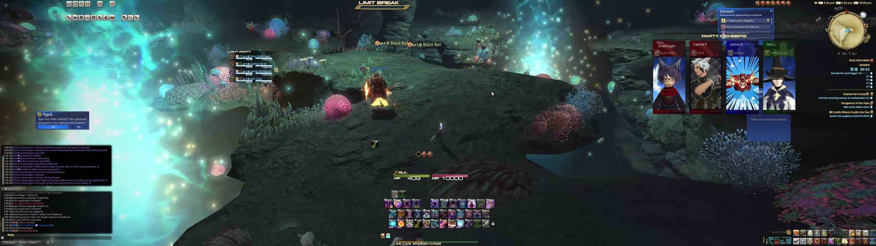
key("w")
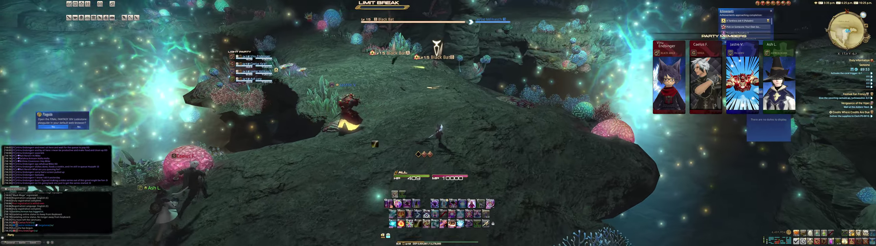
key("1")
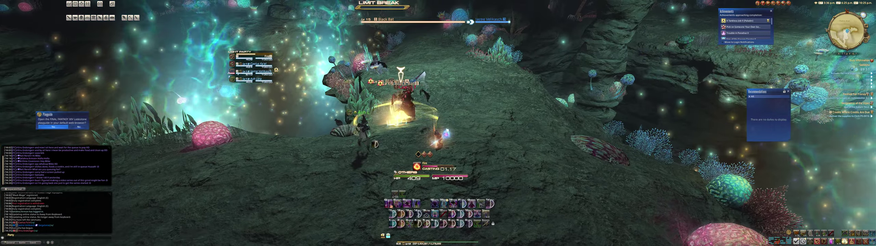
key("a")
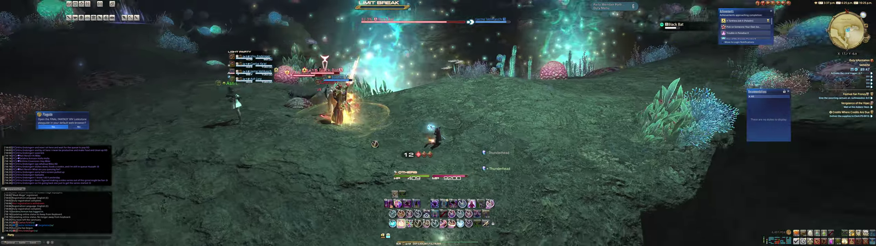
key("1")
key("a")
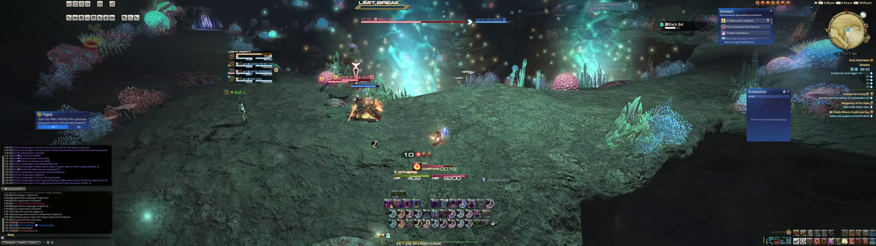
key("1")
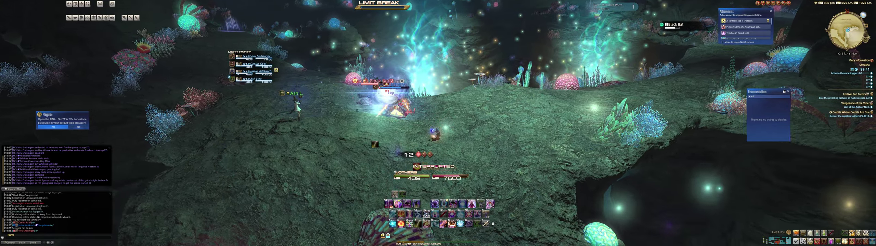
key("a")
key("a")
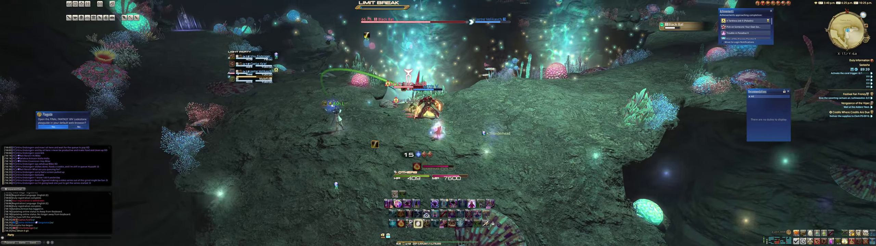
Keep casting on the Black Bat while following the party deeper into the cave
key("d")
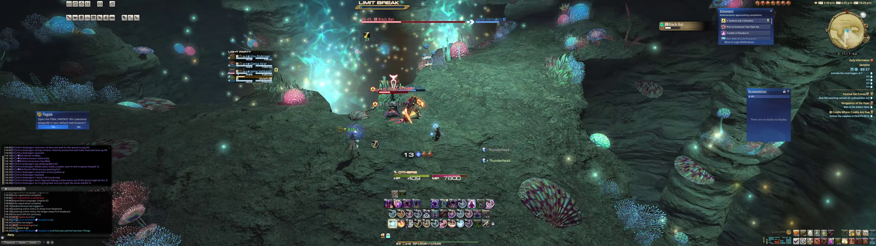
key("1")
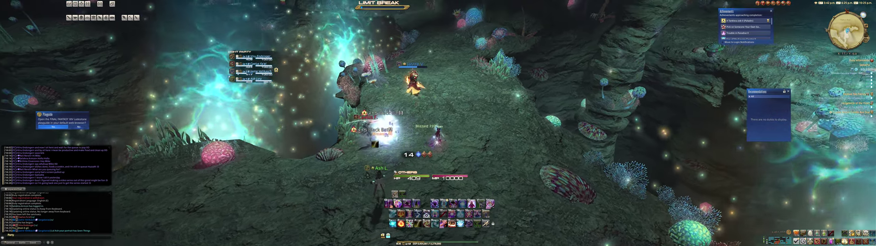
key("a")
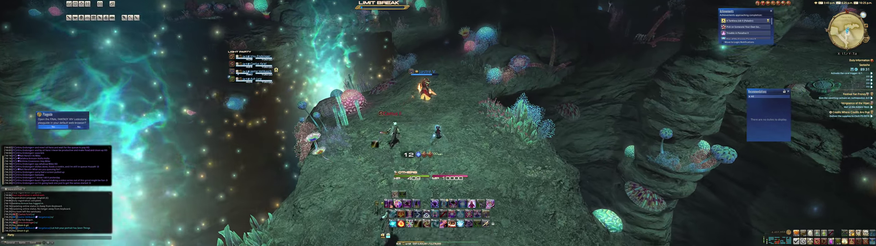
key("w")
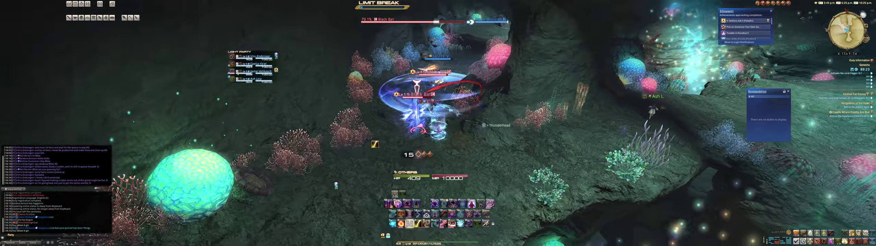
key("a")
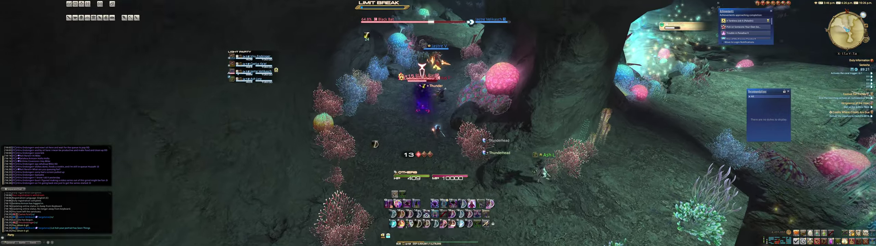
key("w")
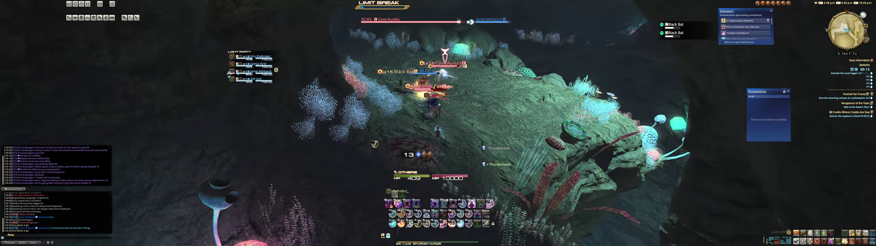
Attack the Cave Aurelia and Black Bat pack, retargeting a bat with Fire
key("a")
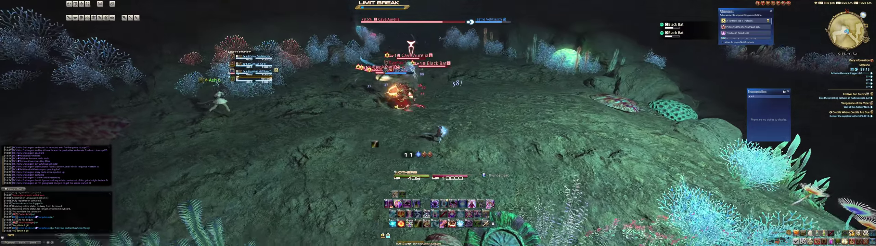
key("a")
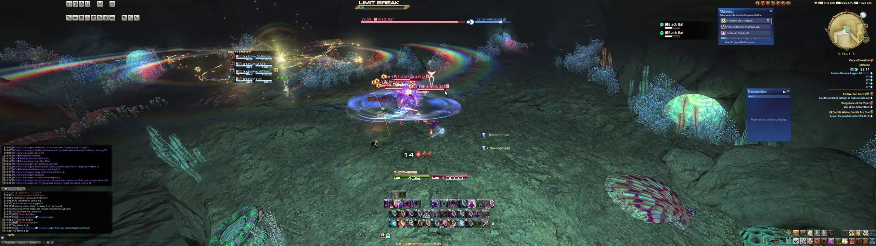
key("a")
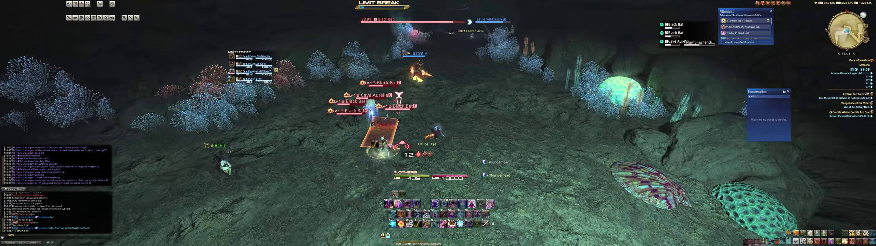
key("a")
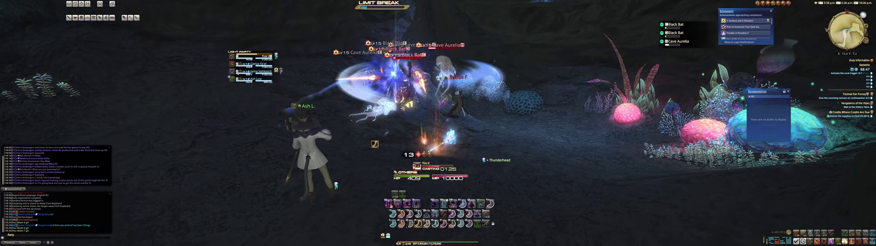
key("1")
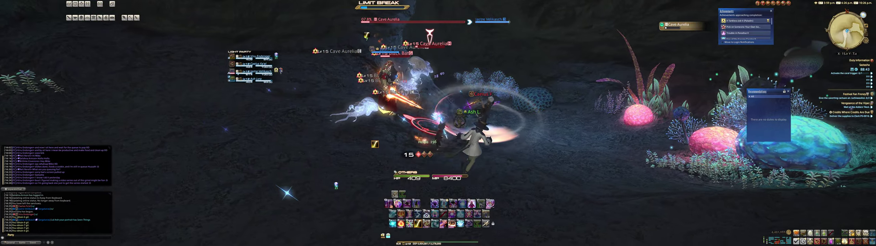
key("Tab")
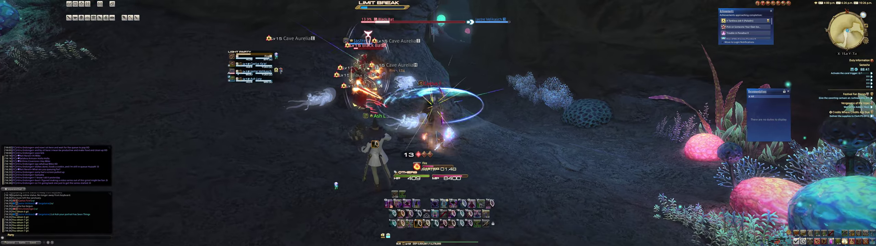
key("1")
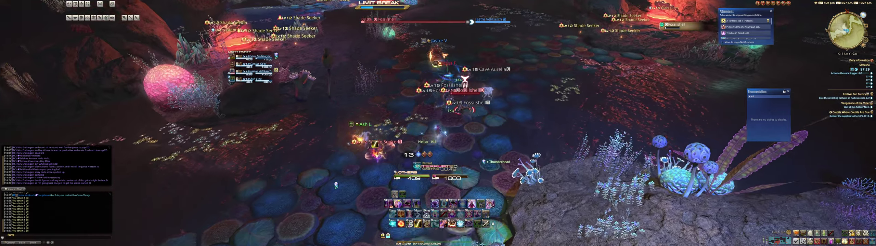
Cast Blizzard to recover MP, then engage the Giant Clam and Shade Seekers
key("1")
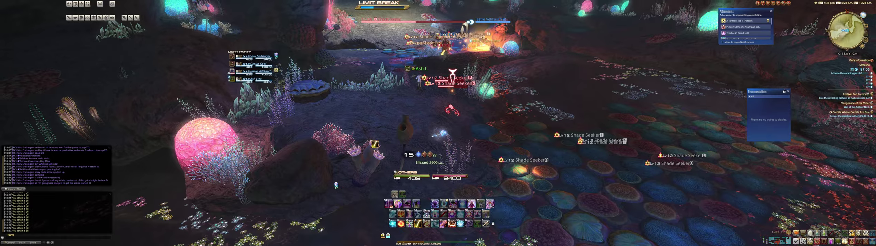
key("a")
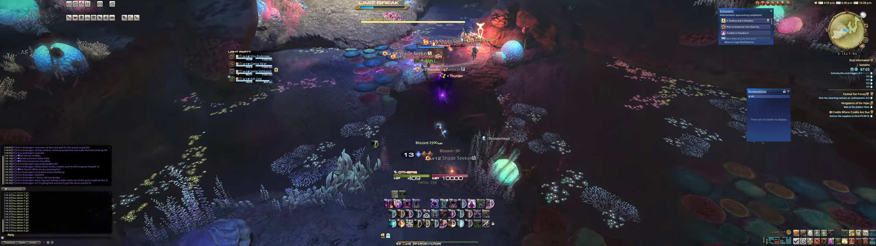
key("a")
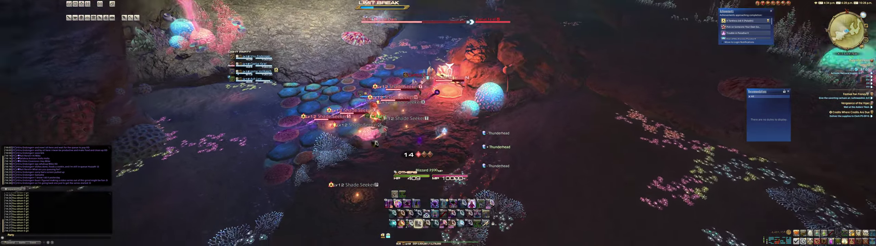
key("a")
key("1")
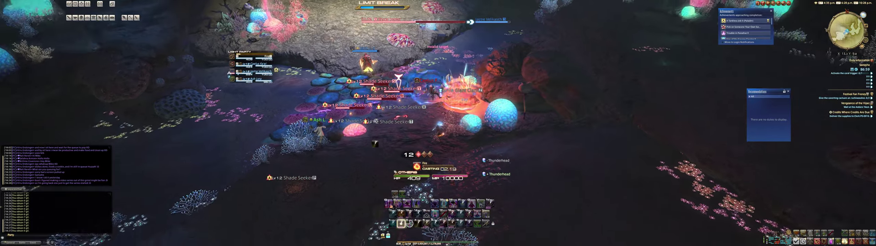
key("a")
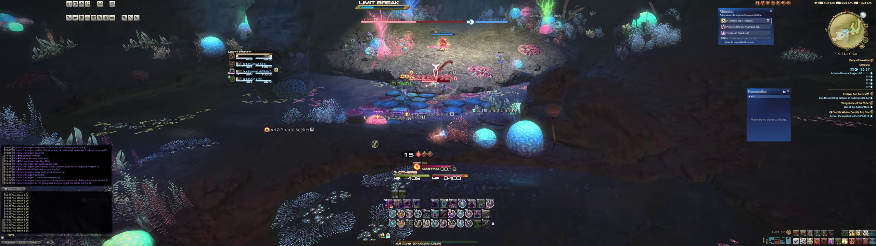
Cast Fire at the Shade Seekers, switching to the next Shade Seeker
key("1")
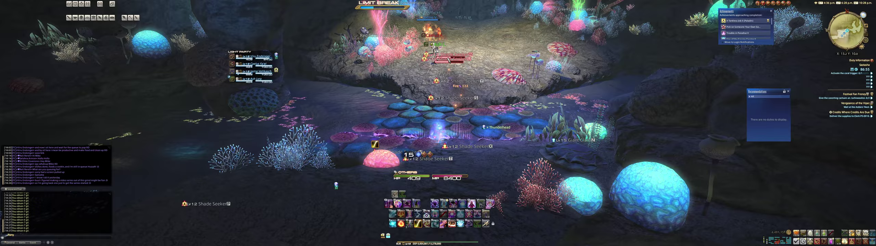
key("a")
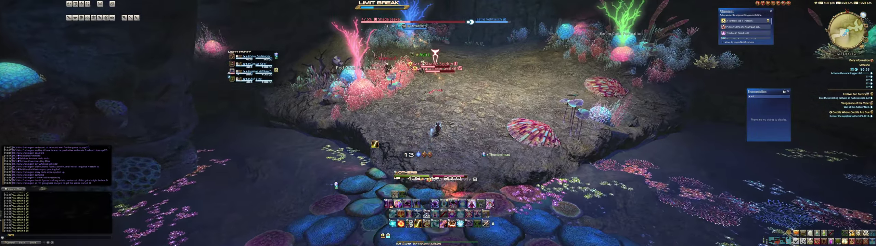
key("a")
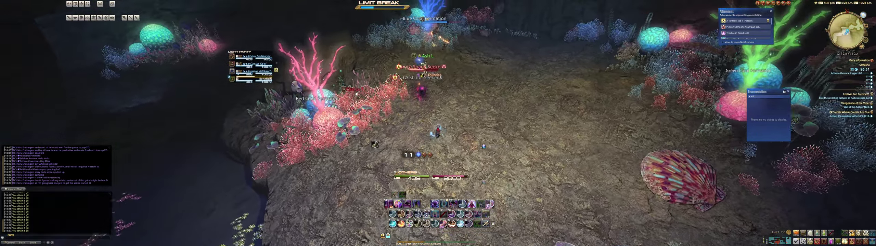
key("Tab")
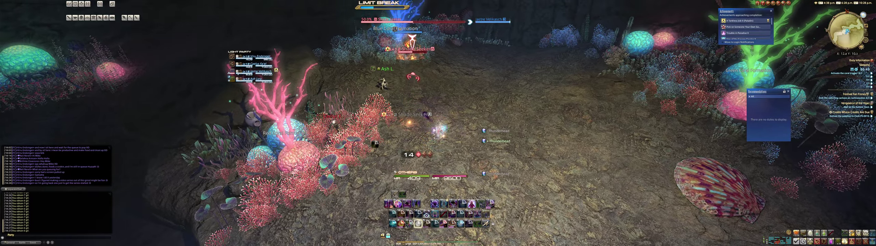
key("a")
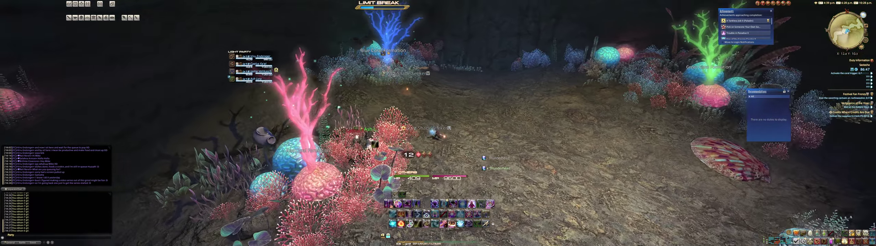
key("s")
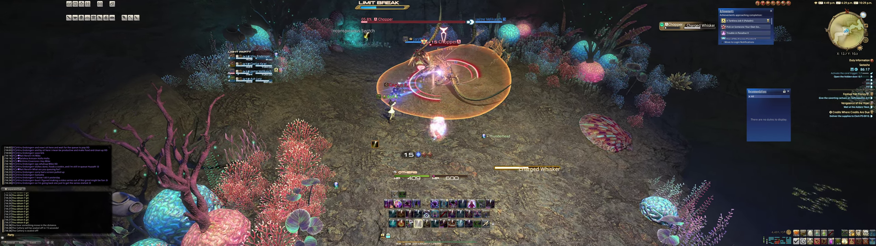
Finish the Chopper, loot the treasure coffer and run toward the cave exit
key("a")
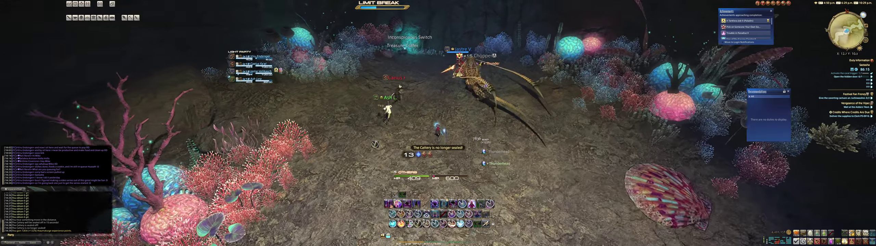
key("a")
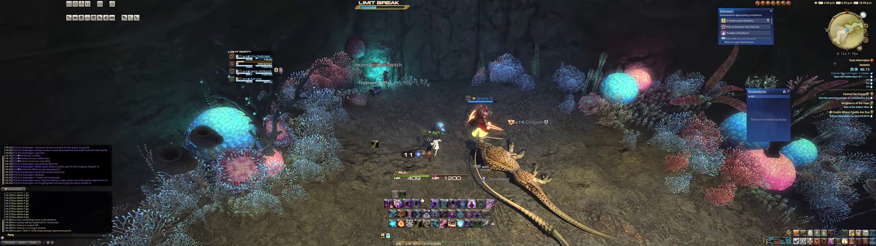
key("a")
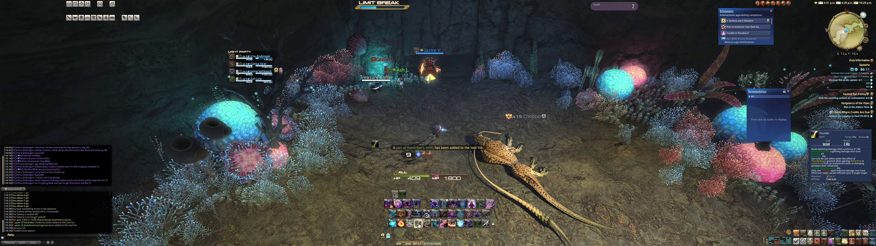
key("w")
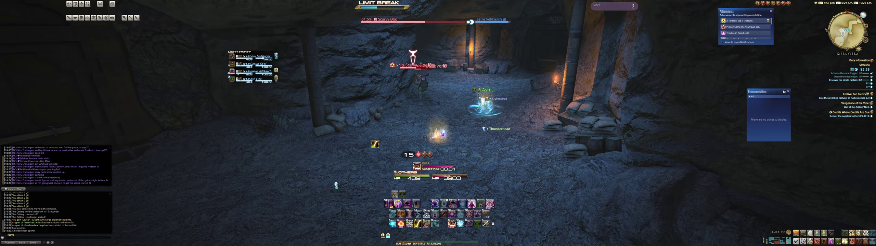
Fight the Scurvy Dogs and reavers with Thunder and Fire, retargeting the weakened dog
key("a")
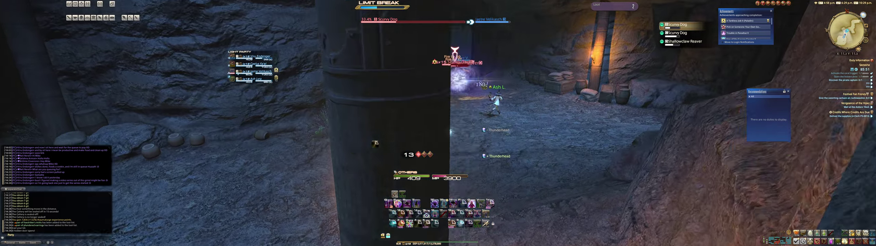
key("2")
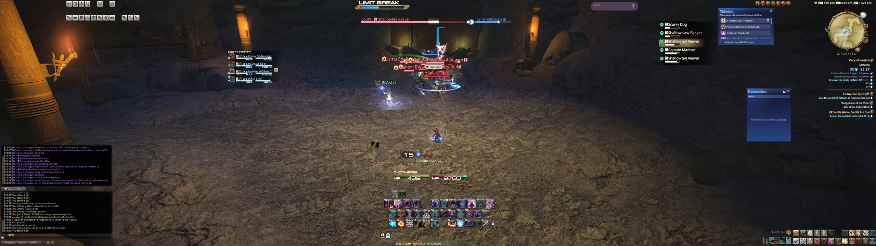
key("1")
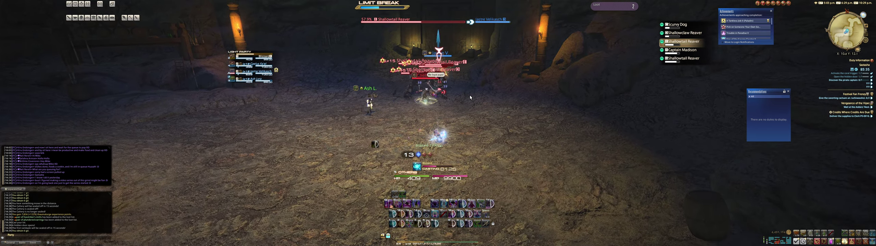
key("2")
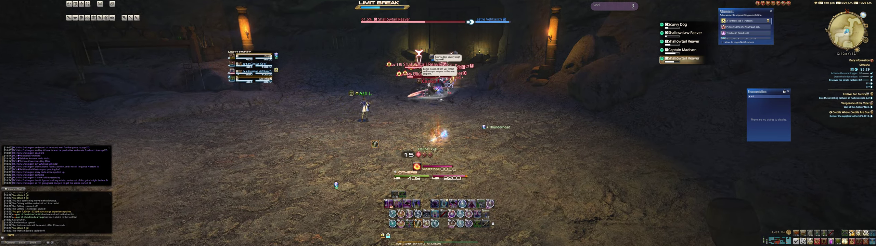
key("Tab")
key("Tab")
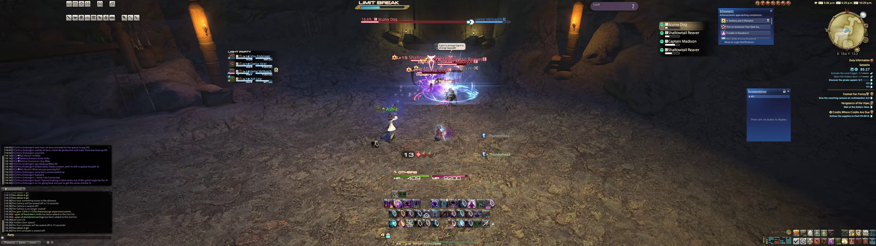
key("2")
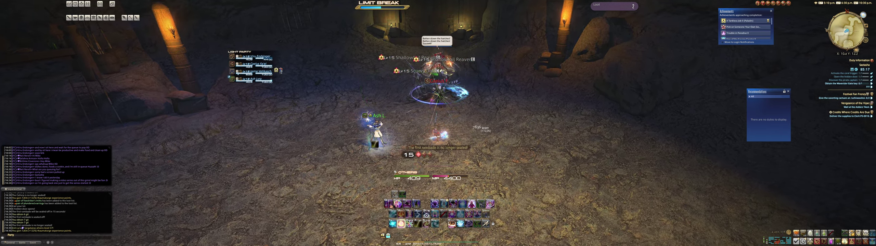
Push through the doorway, cast Blizzard II on the reavers and target the Shallowtail Reaver
left_click_drag(335, 185, 288, 185)
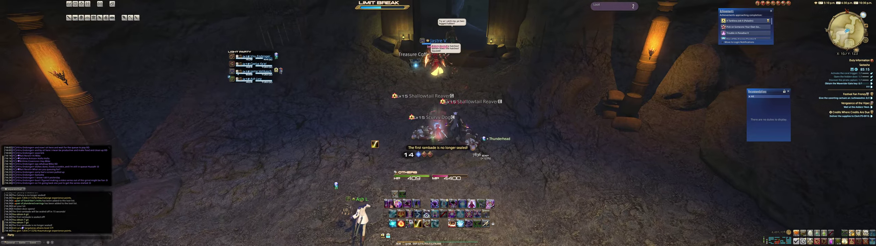
left_click_drag(608, 48, 607, 48)
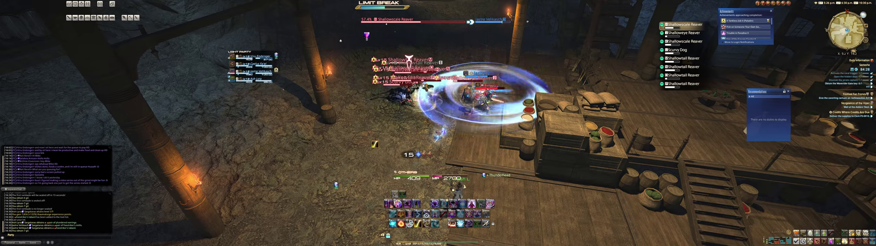
key("r")
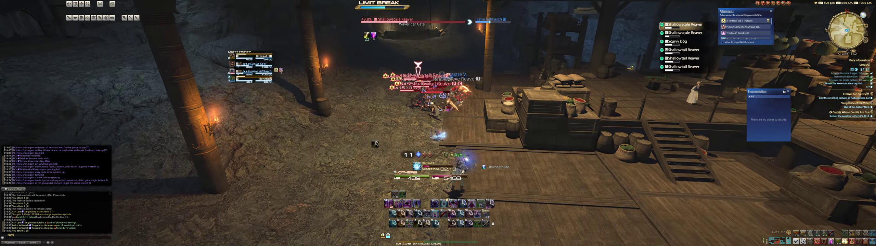
left_click(676, 53)
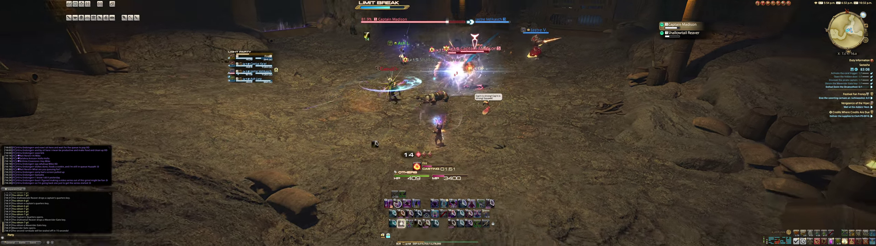
Cast Fire and Blizzard on Captain Madison until he is defeated
left_click_drag(376, 143, 375, 144)
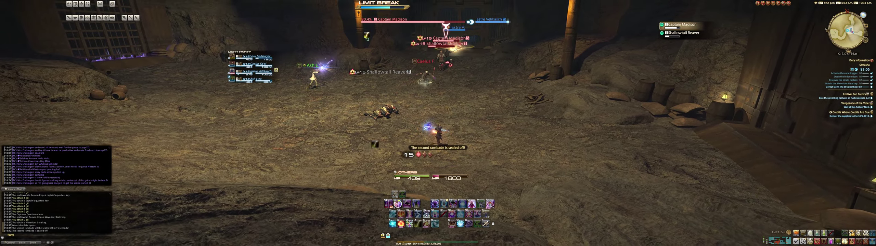
key("1")
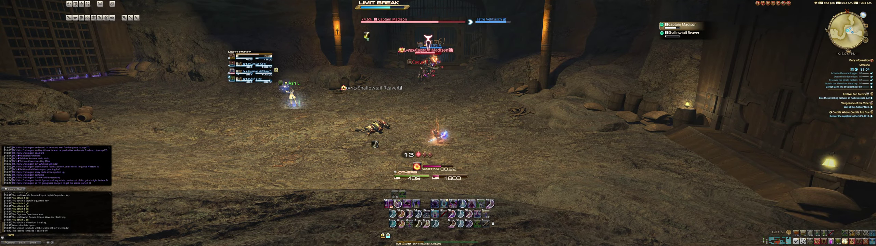
left_click_drag(376, 144, 376, 144)
key("1")
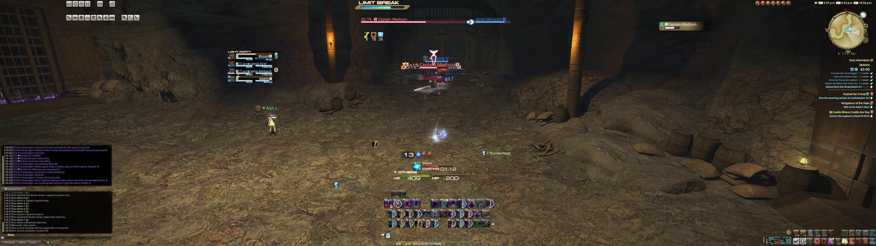
key("2")
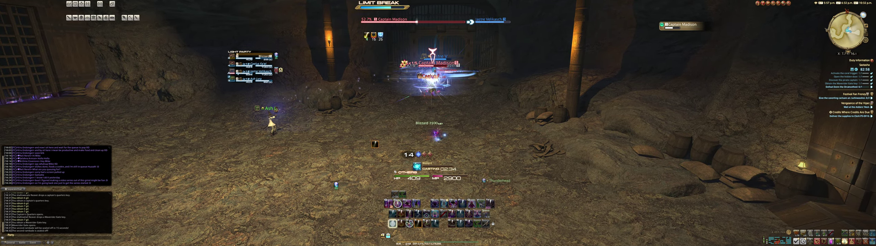
left_click_drag(375, 144, 375, 144)
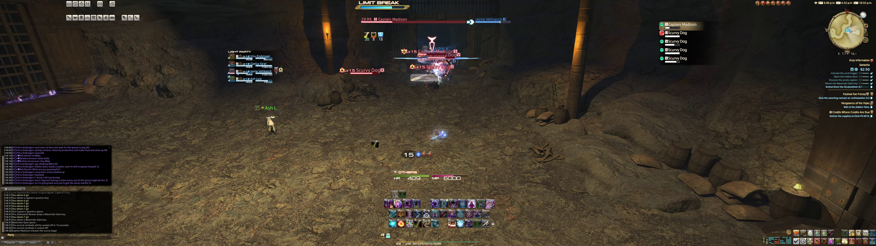
key("2")
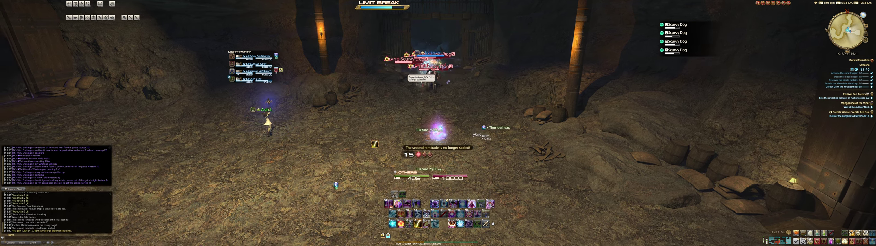
Cast Fire II on the Scurvy Dogs, then walk through the doorway
key("3")
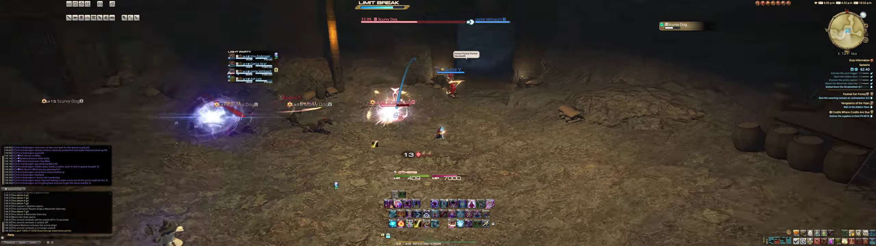
key("3")
key("w")
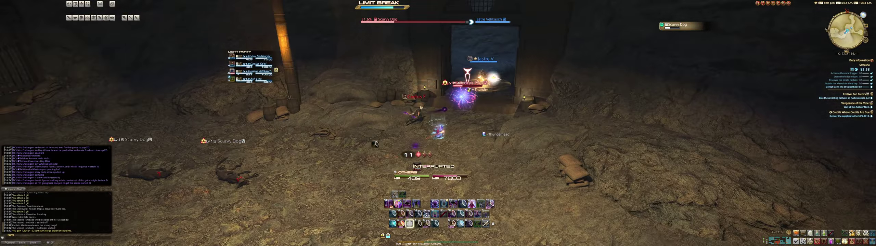
key("w")
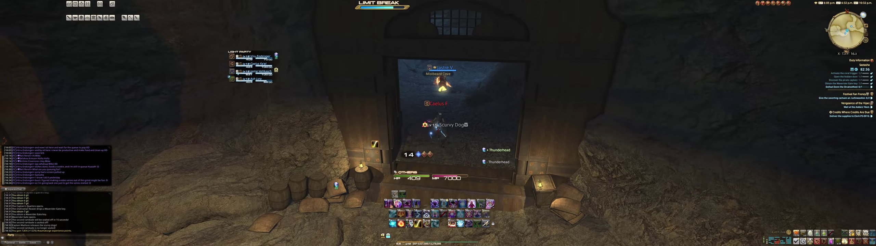
Walk up the cave path to the dock and engage the Reaver pack
key("w")
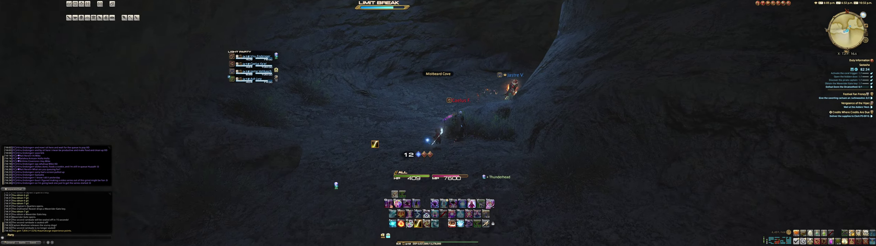
key("w")
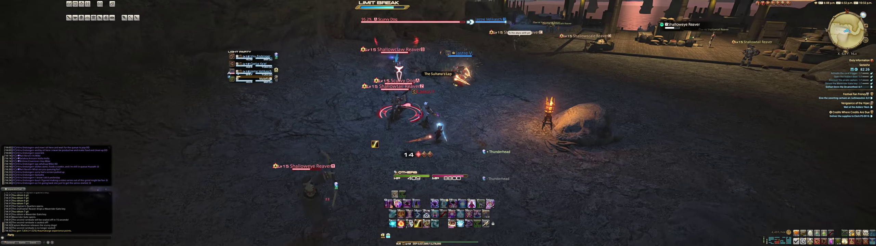
key("w")
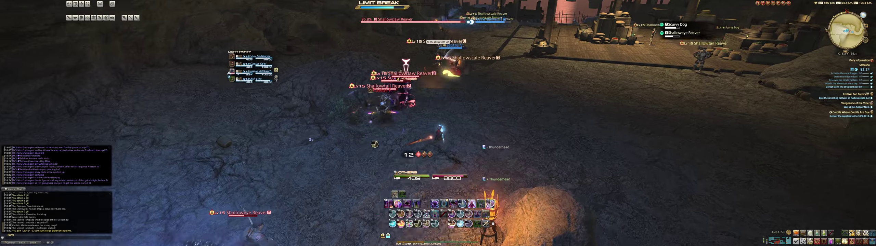
key("w")
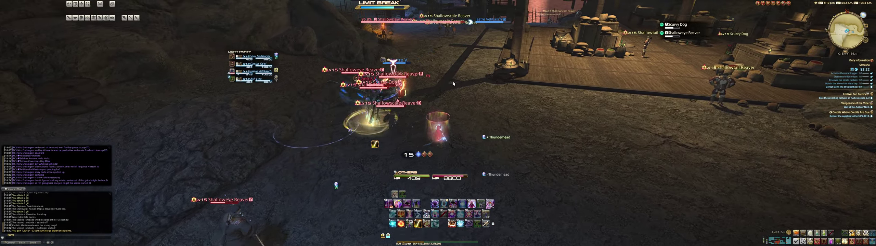
key("w")
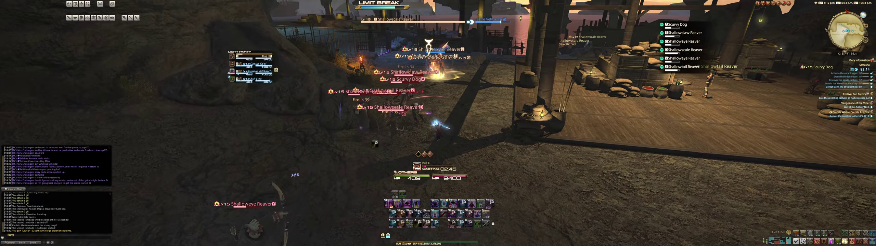
Cast spells on the Reavers until cleared, then move toward the wooden platform
key("2")
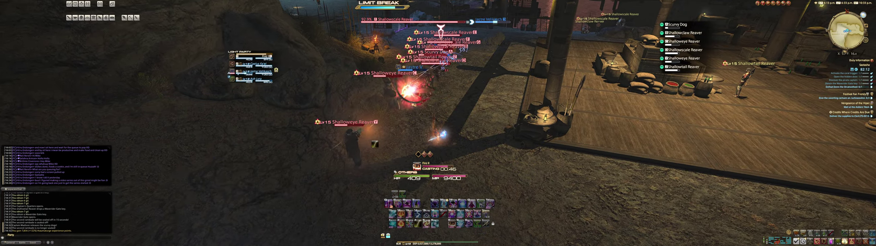
key("2")
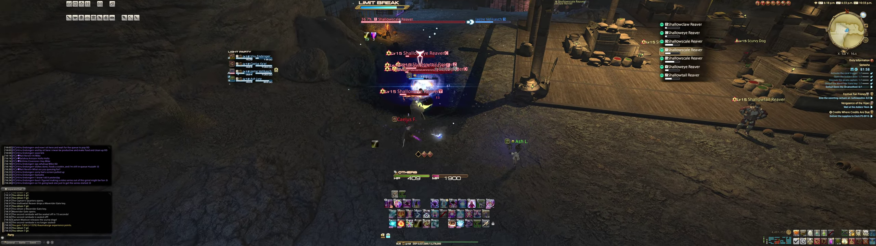
key("2")
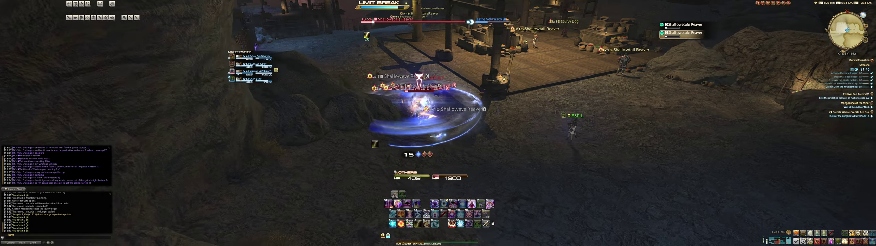
key("1")
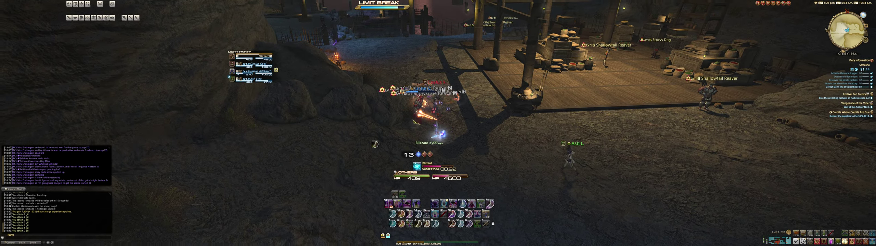
key("w")
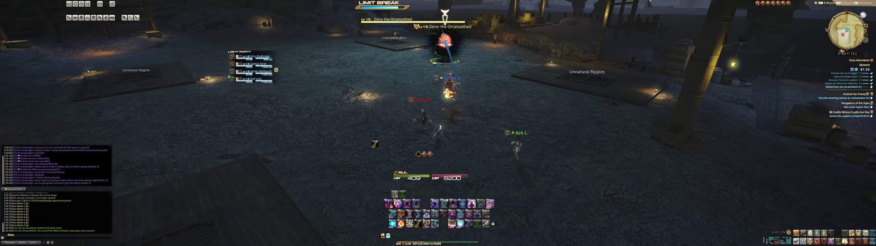
Hit Denn the Orcatoothed with Fire and Thunder, finishing him with Blizzard
key("1")
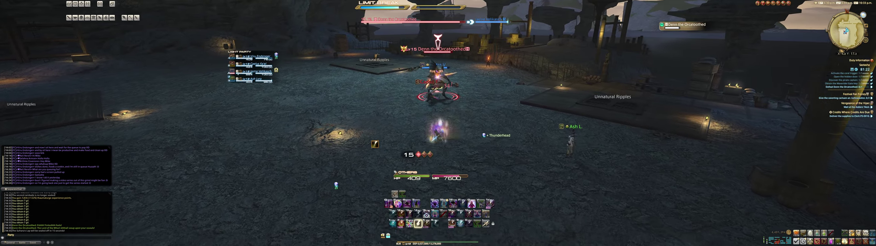
key("2")
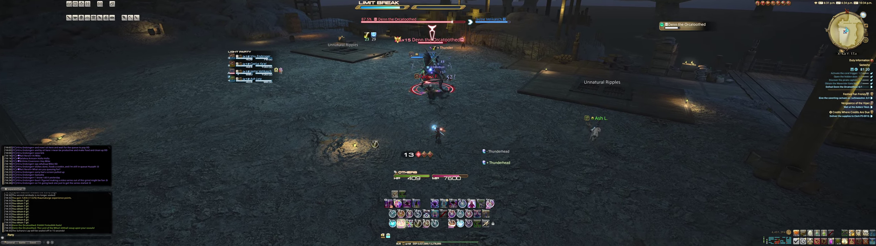
key("1")
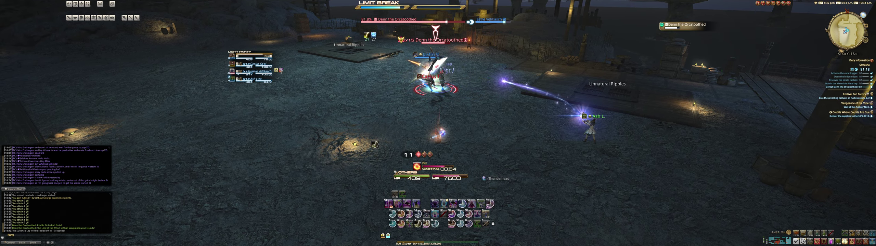
key("1")
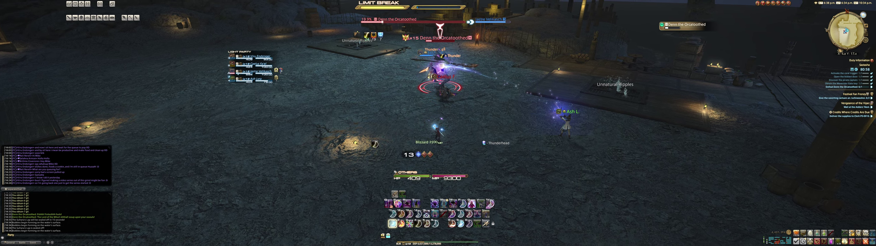
key("1")
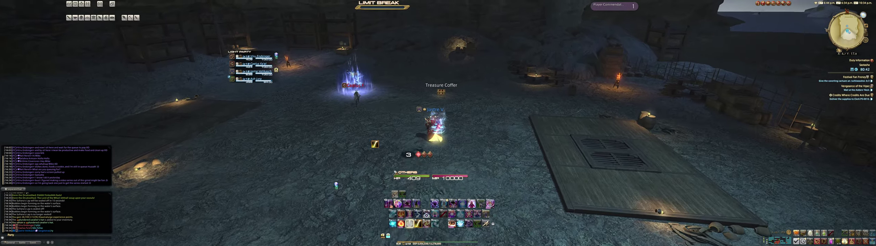
Walk to the coffer, dismiss the commendation prompt, and roll Greed on the Plundered Knives
key("w")
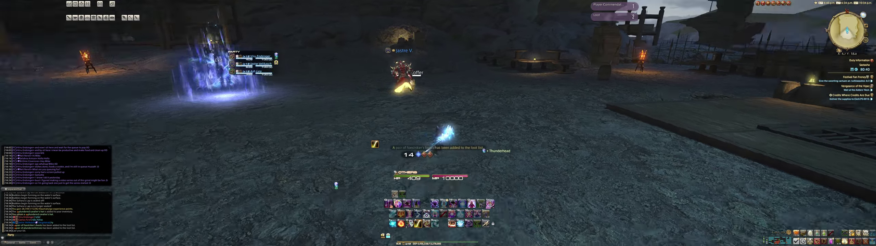
key("Left")
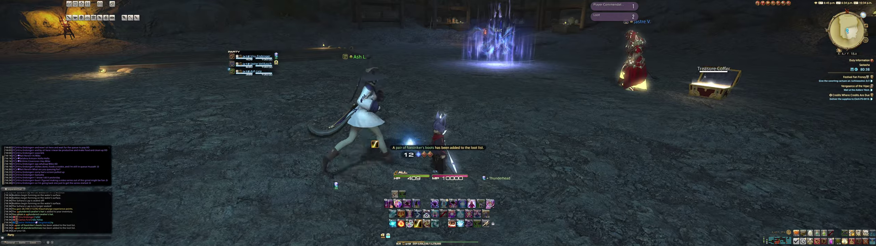
key("Right")
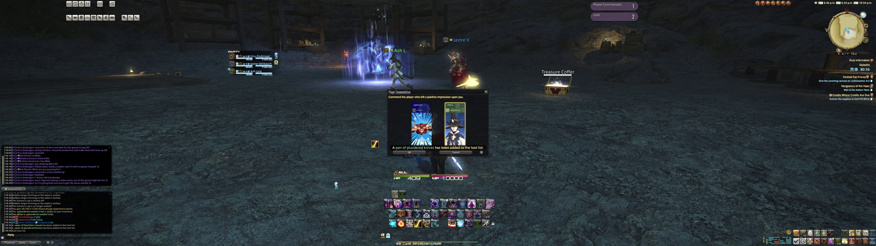
key("Escape")
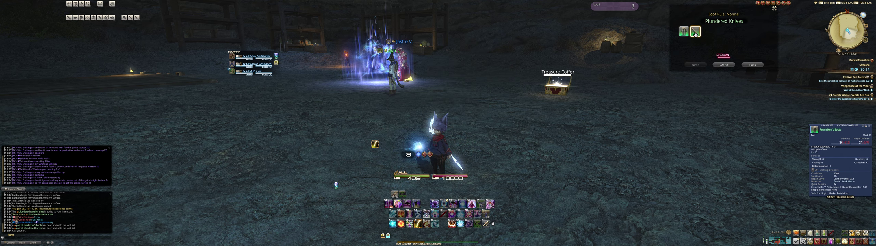
left_click(718, 65)
key("Left")
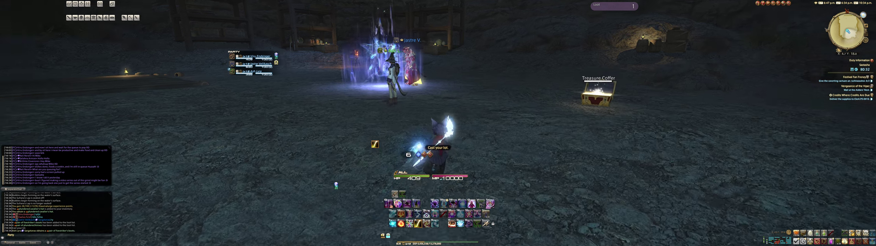
key("Left")
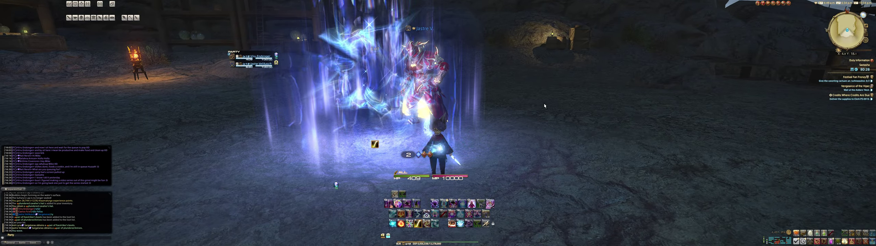
scroll(539, 98, "up", 3)
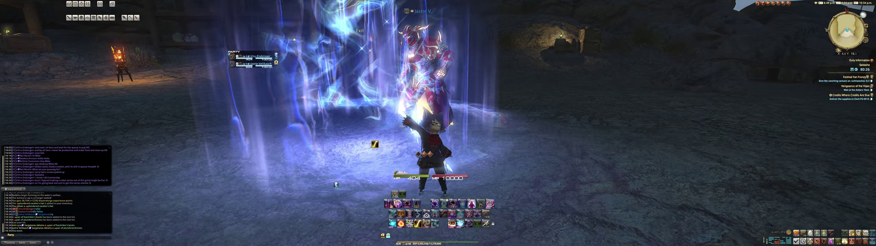